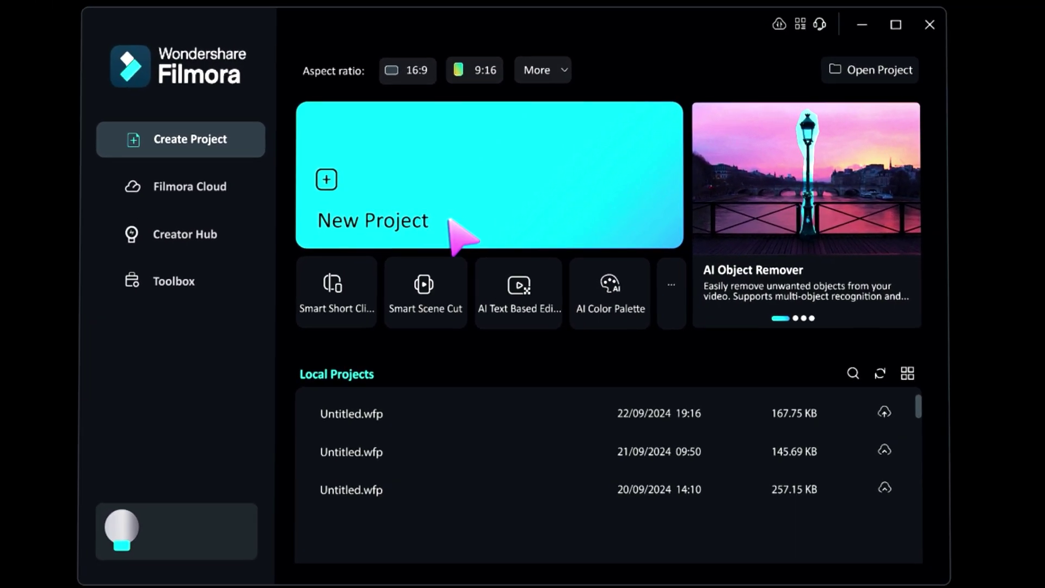
Step: Create a new project, import the talking-head clip, and place it on the timeline
left_click(490, 218)
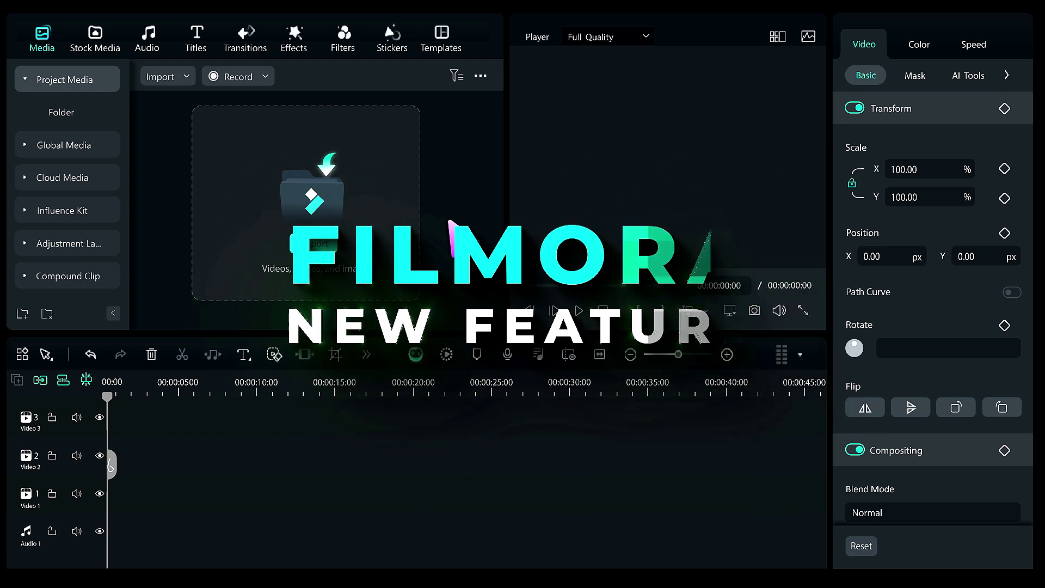
left_click(326, 252)
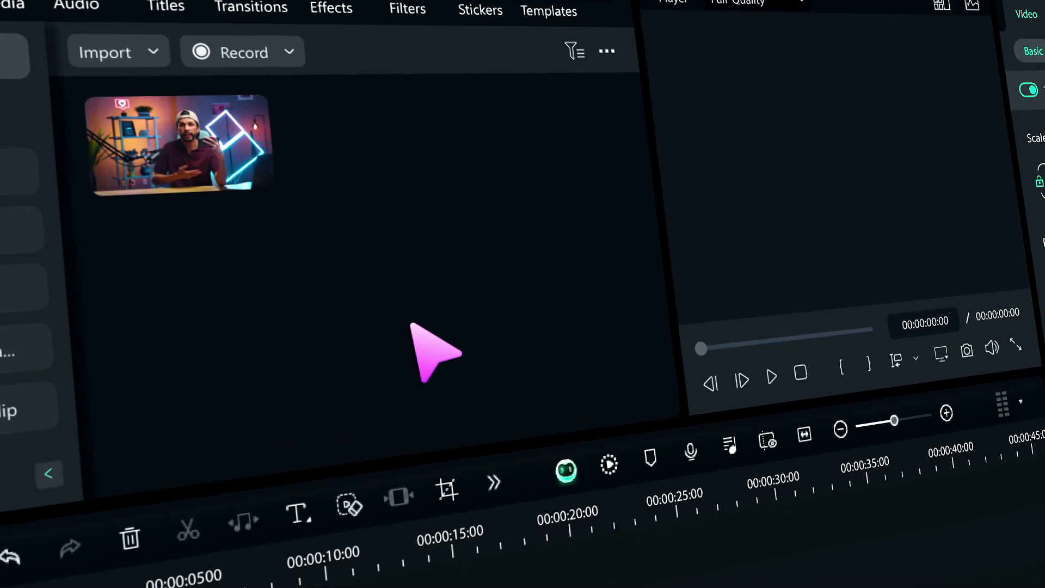
left_click_drag(270, 192, 164, 587)
Step: Translate the clip to German (Germany) with lip-sync enabled
right_click(163, 587)
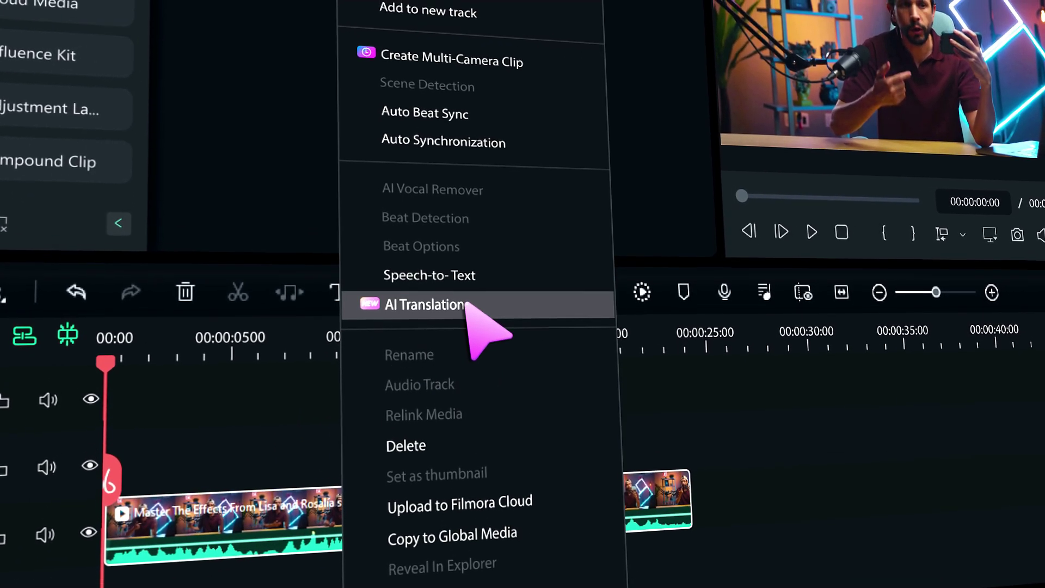
left_click(427, 261)
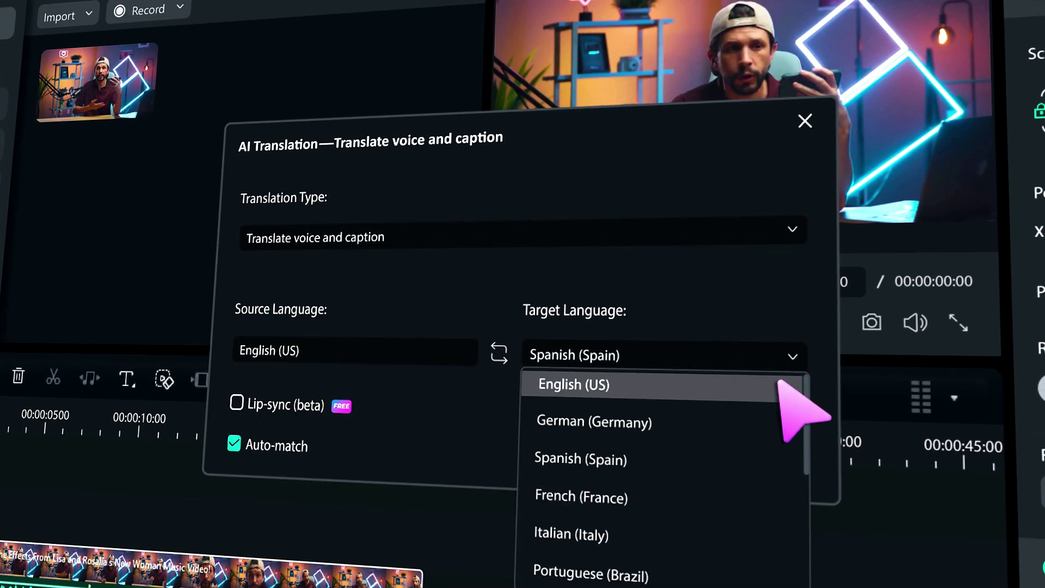
left_click(757, 425)
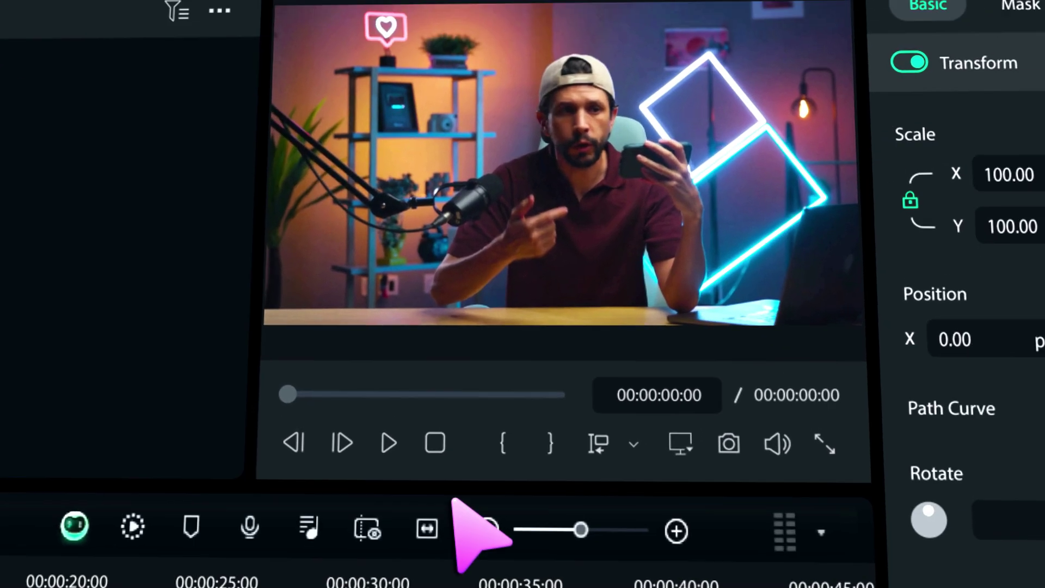
left_click(387, 441)
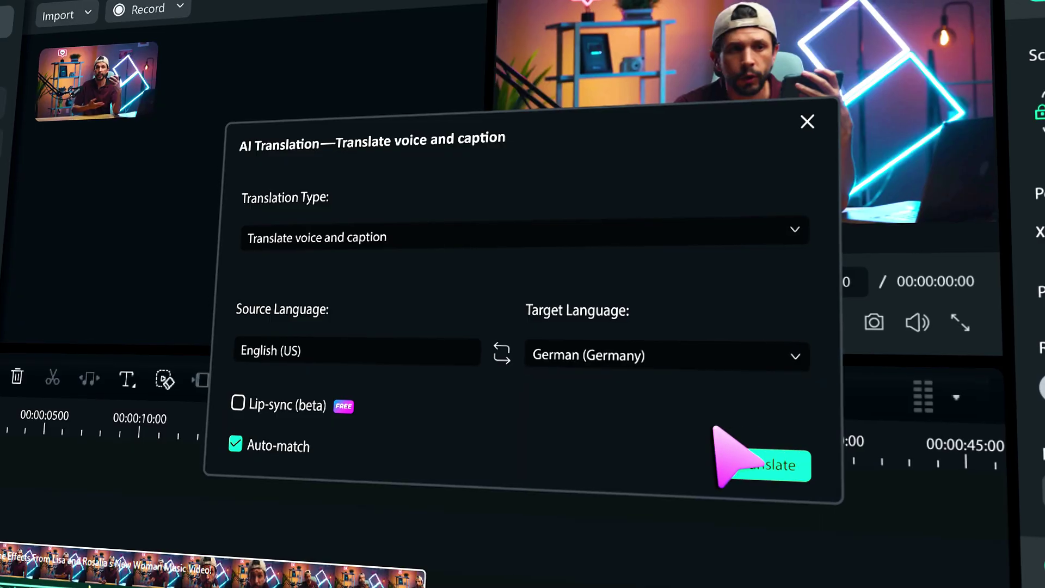
left_click(236, 403)
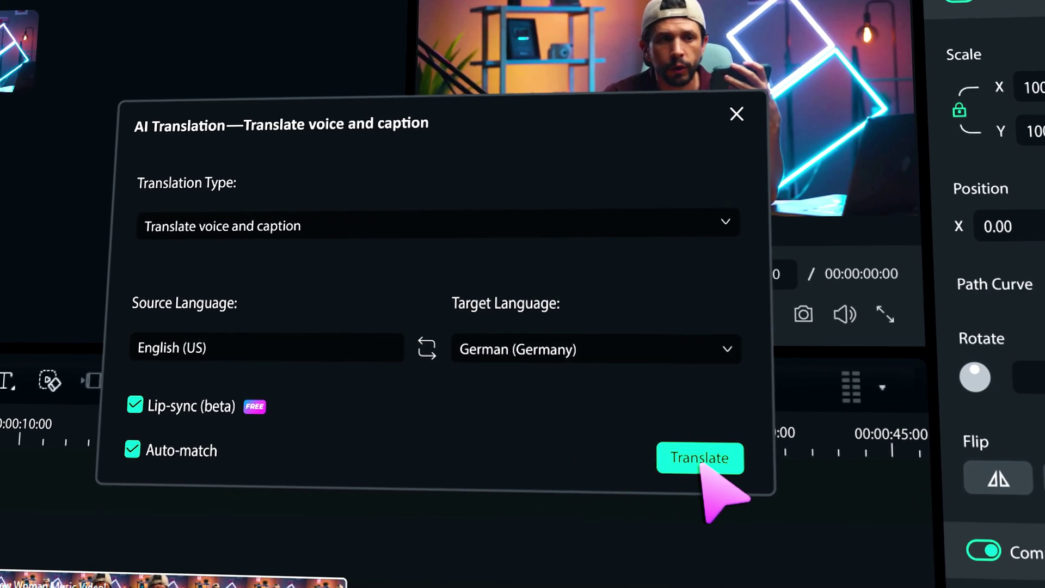
left_click(756, 454)
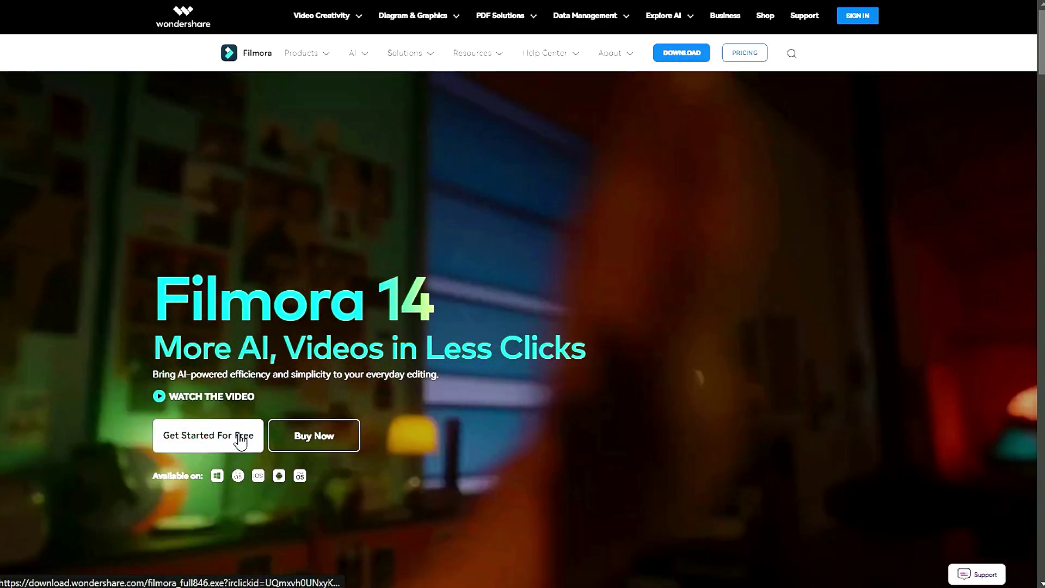
Step: Save the Filmora installer download and subscribe to Filmora for Creators with all notifications
left_click(245, 441)
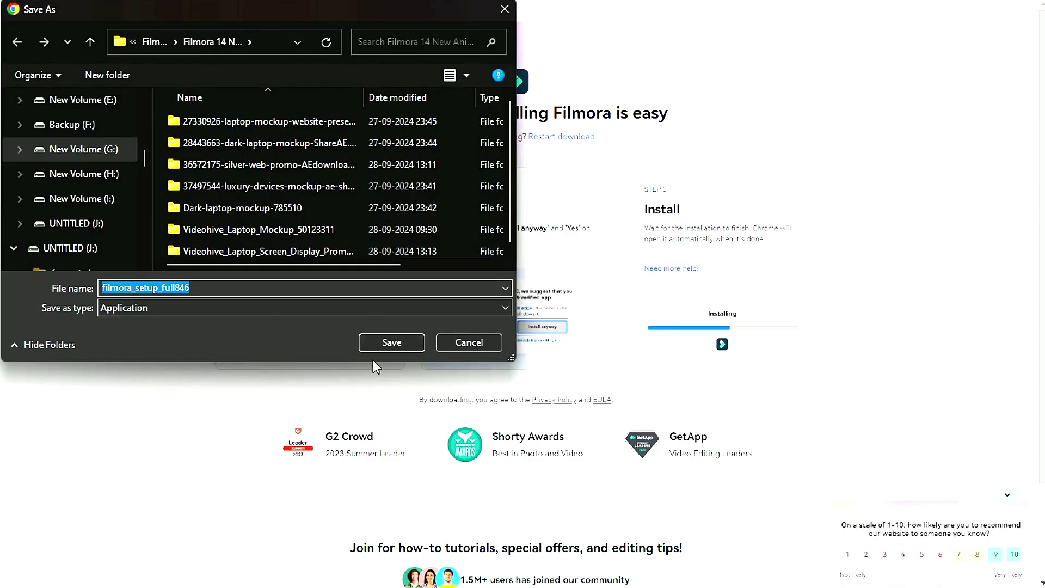
left_click(392, 343)
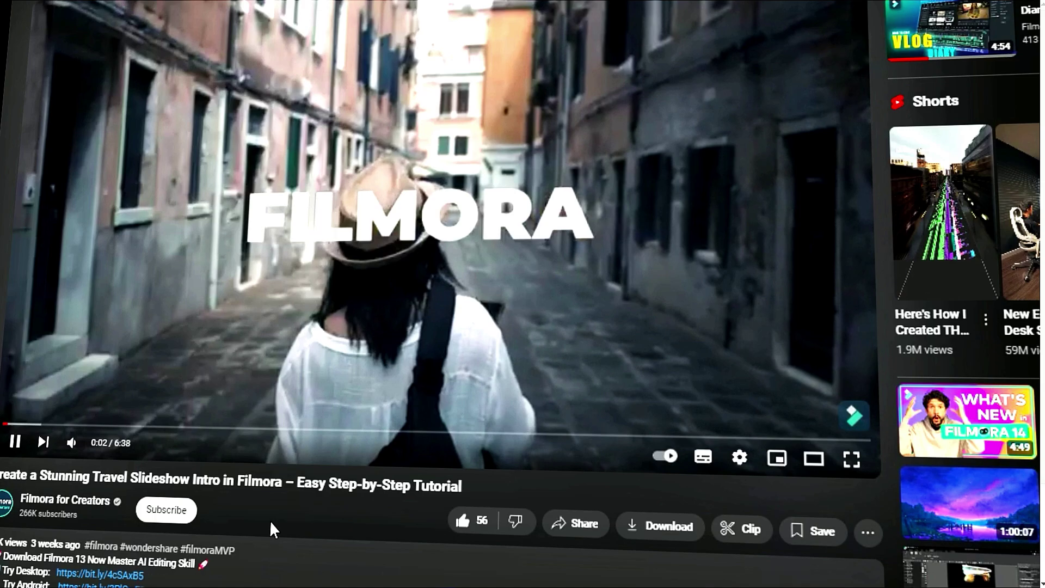
left_click(183, 510)
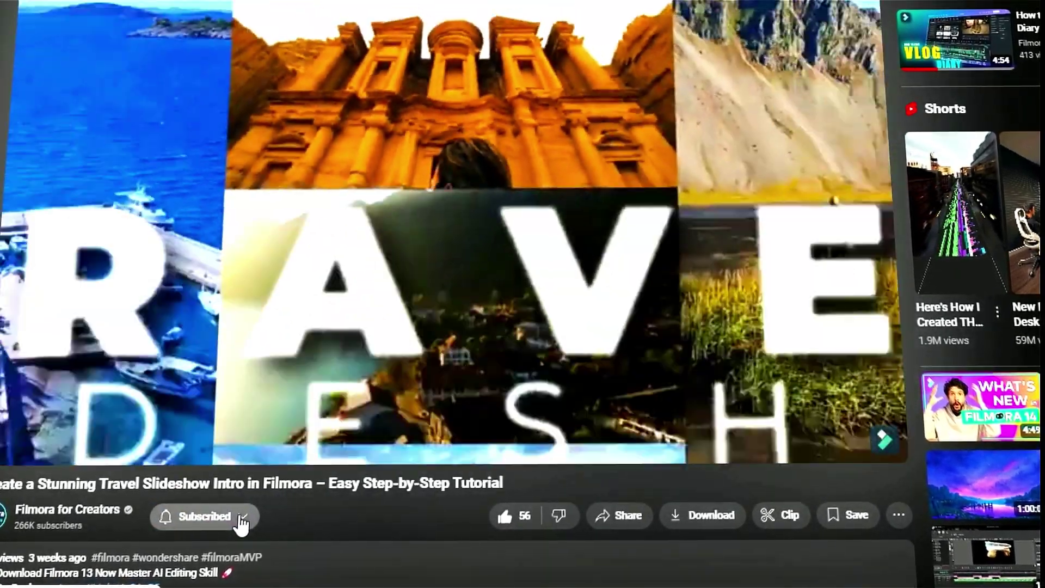
left_click(229, 517)
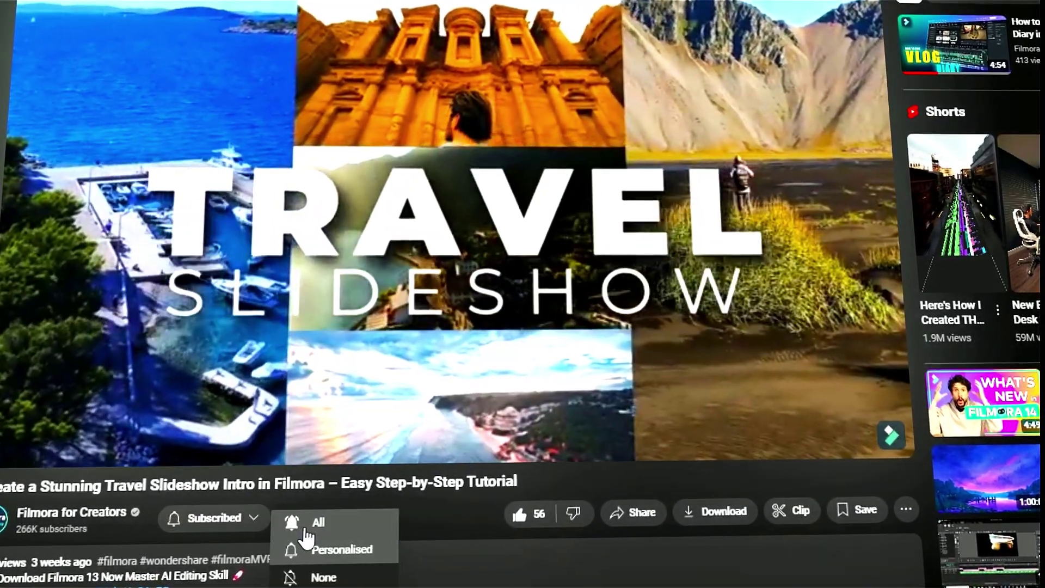
left_click(306, 531)
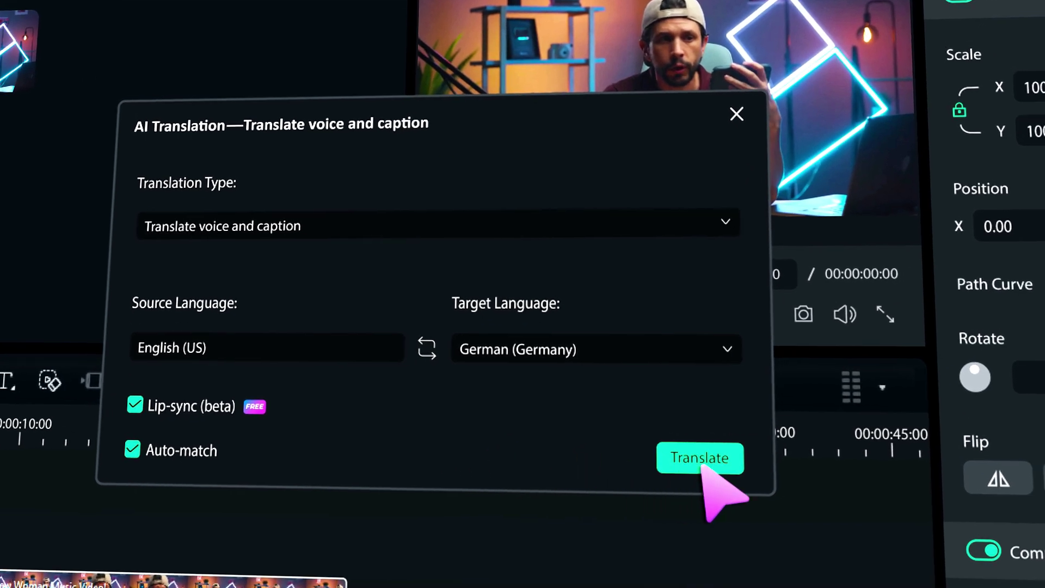
Step: Run the German lip-sync translation, play the result, then reselect German (Germany) with lip-sync
left_click(795, 450)
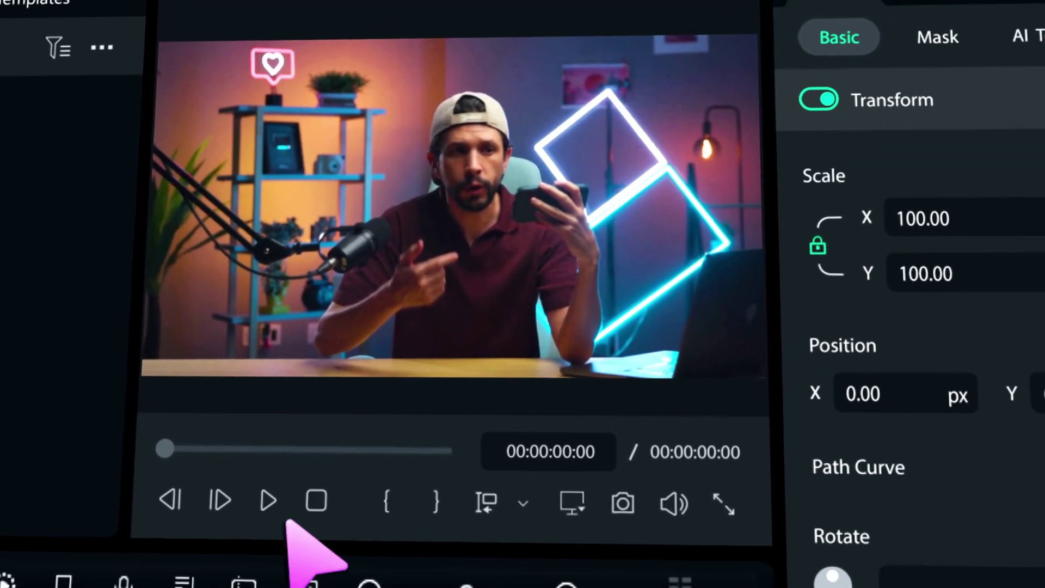
left_click(828, 215)
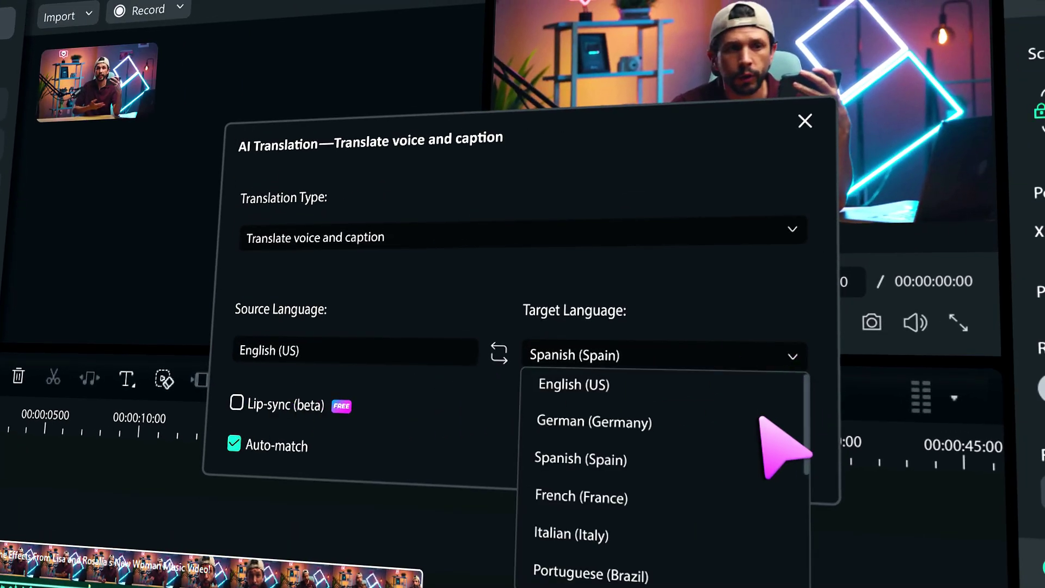
left_click(763, 421)
left_click(237, 403)
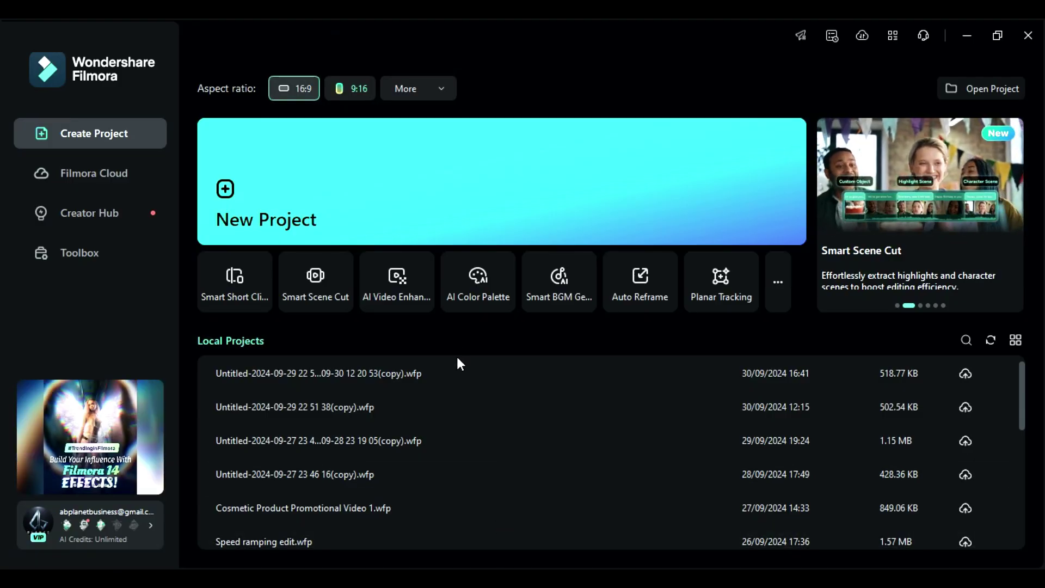
Step: Import the Clip video file into the new project
left_click(480, 213)
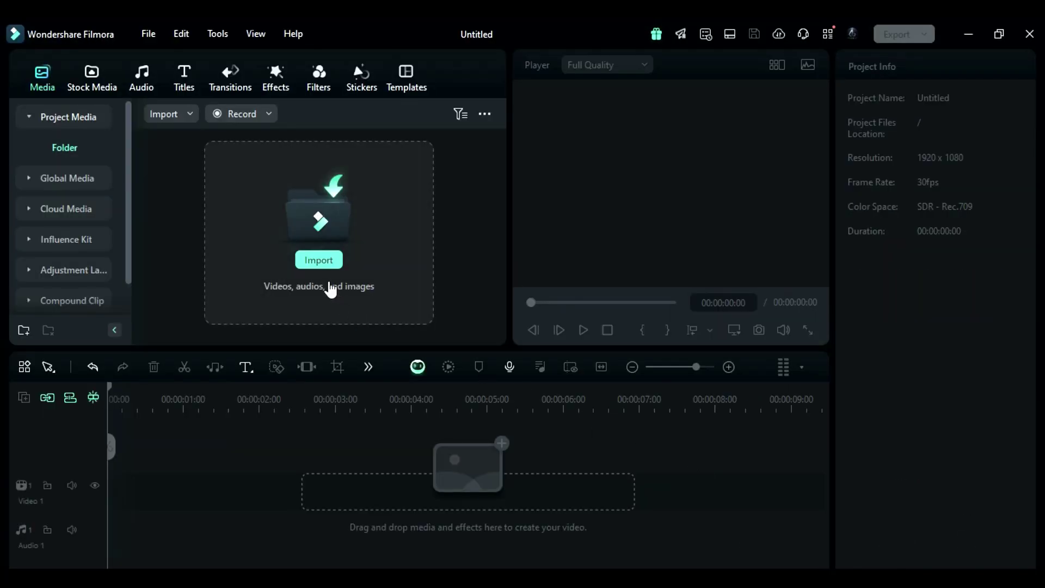
left_click(324, 278)
left_click(260, 174)
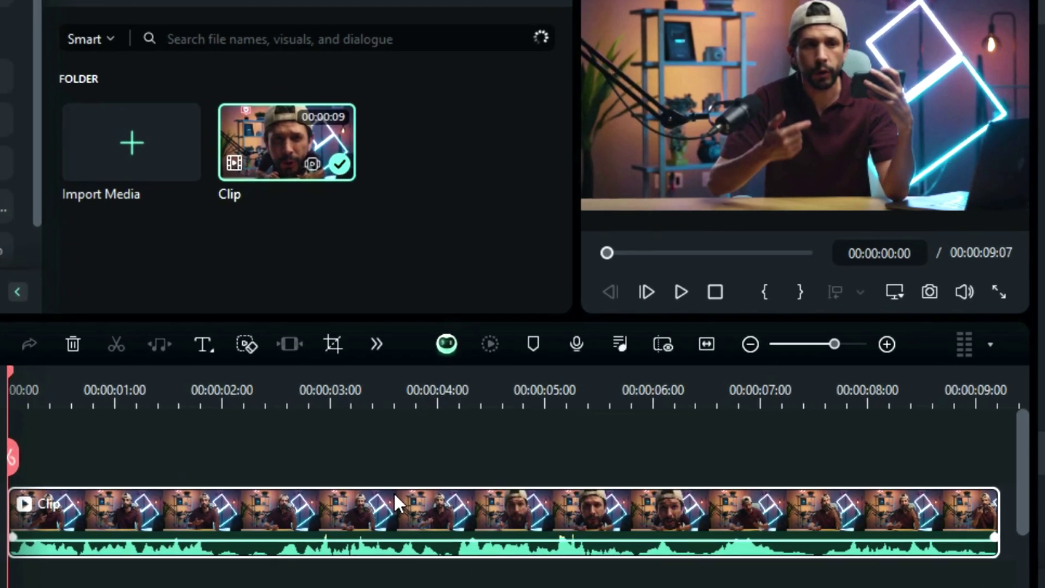
Step: Open AI Translation for the clip, keeping Voice and Caption from English (US), and list target languages
right_click(387, 481)
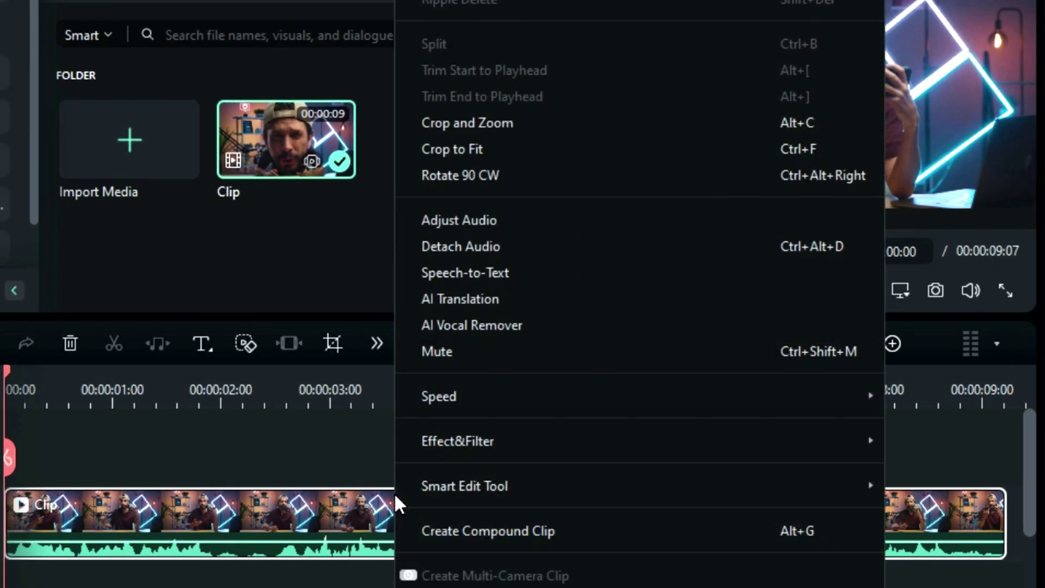
left_click(482, 302)
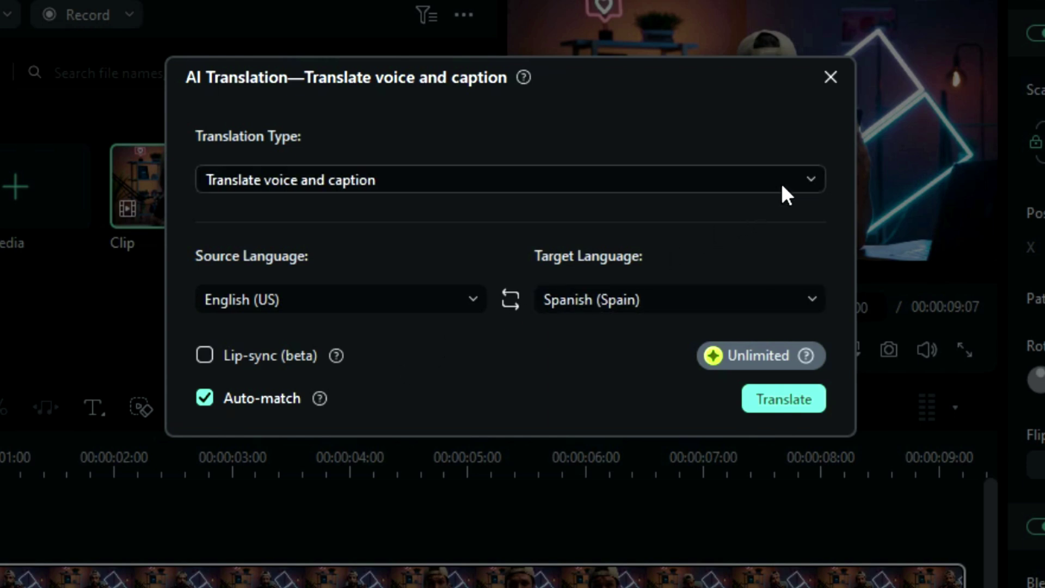
left_click(811, 182)
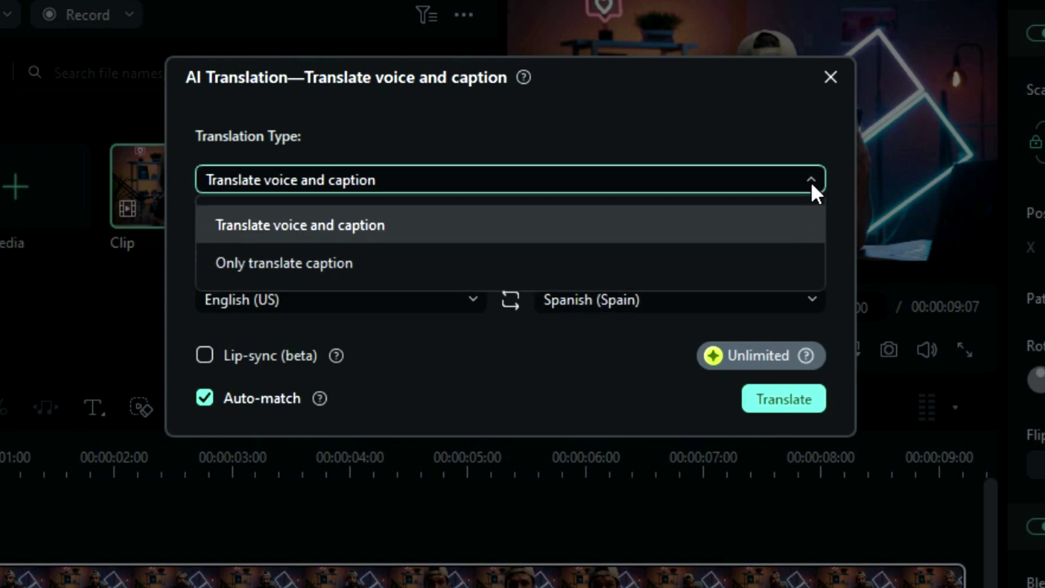
left_click(801, 222)
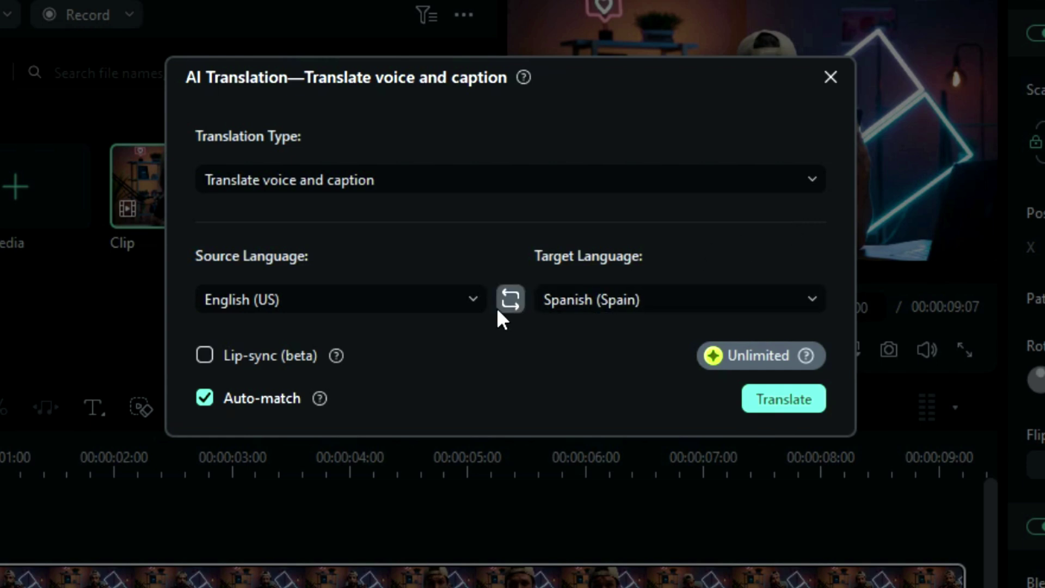
left_click(475, 302)
left_click_drag(484, 327, 506, 351)
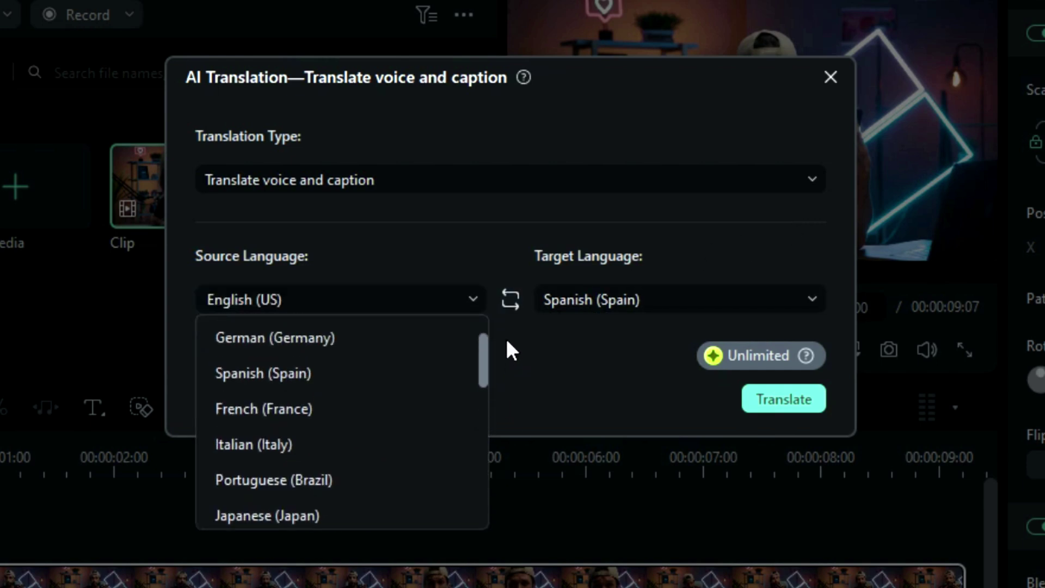
left_click(810, 305)
left_click(810, 301)
left_click_drag(823, 354, 833, 323)
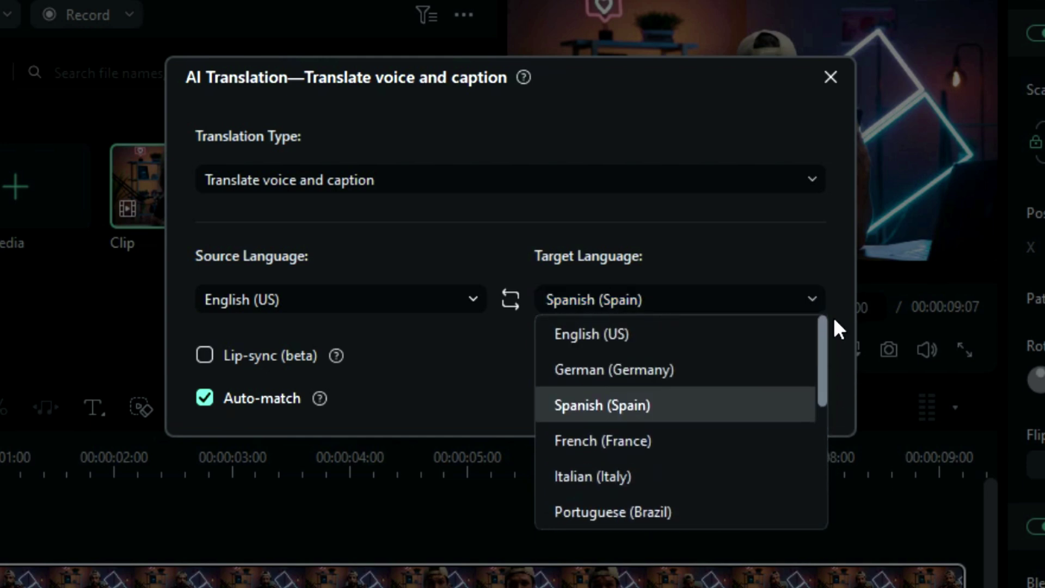
Step: Choose German (Germany) as the target language and start the translation
left_click(781, 369)
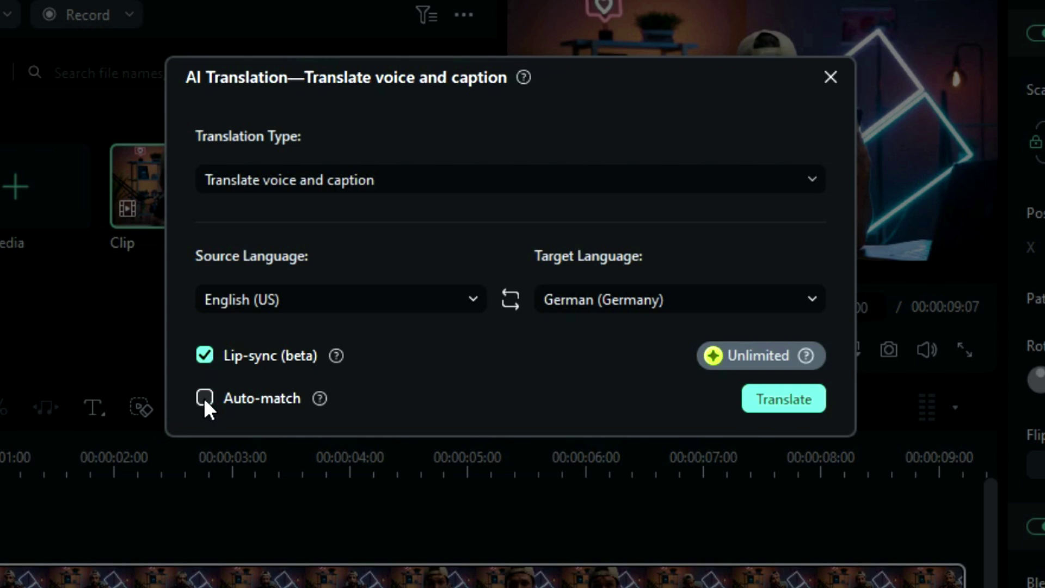
left_click(772, 399)
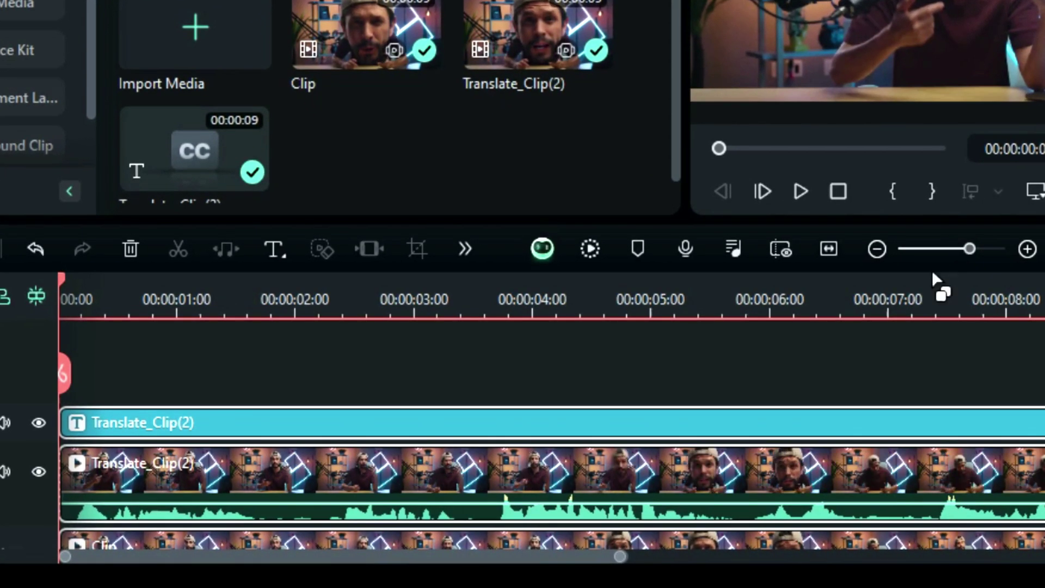
Step: Play Translate_Clip(2) with its German caption track after revealing all timeline tracks
scroll(890, 354, "down", 2)
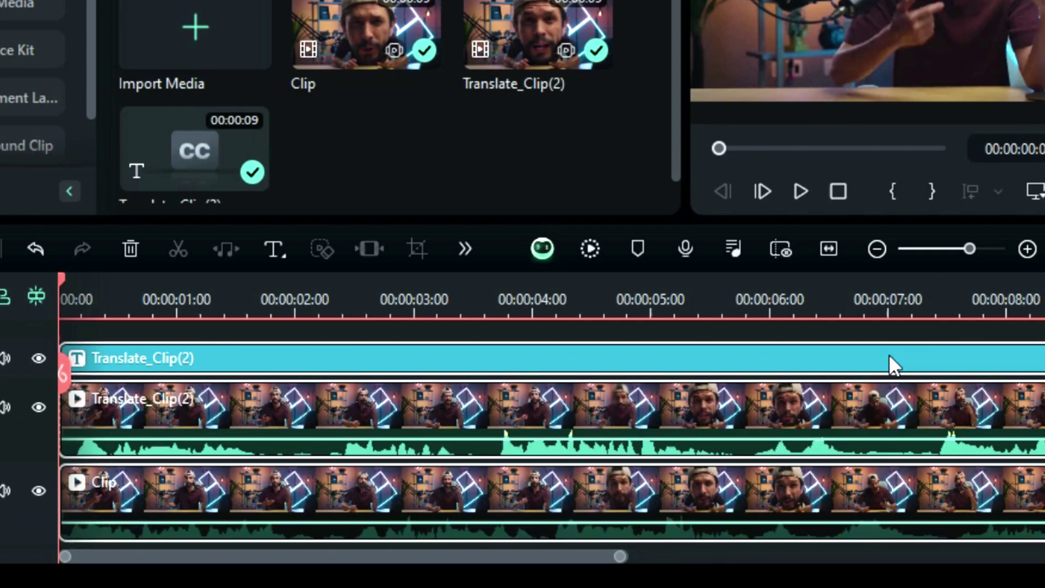
key("space")
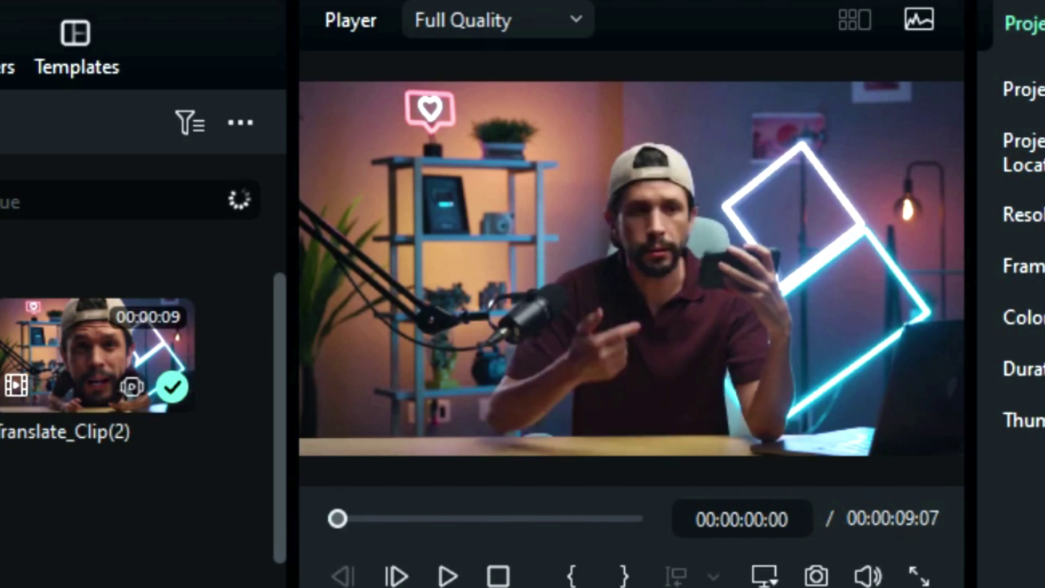
Step: Play the German-dubbed clip to the end with German subtitles showing
key("space")
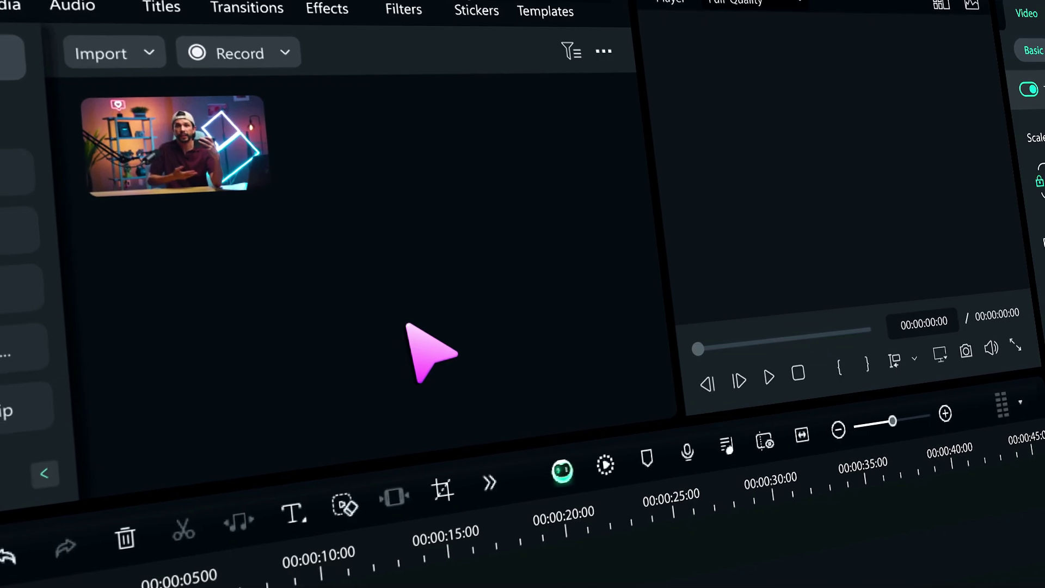
Step: Place the video on the timeline and set its AI Translation target to German (Germany)
left_click_drag(233, 152, 192, 478)
right_click(343, 459)
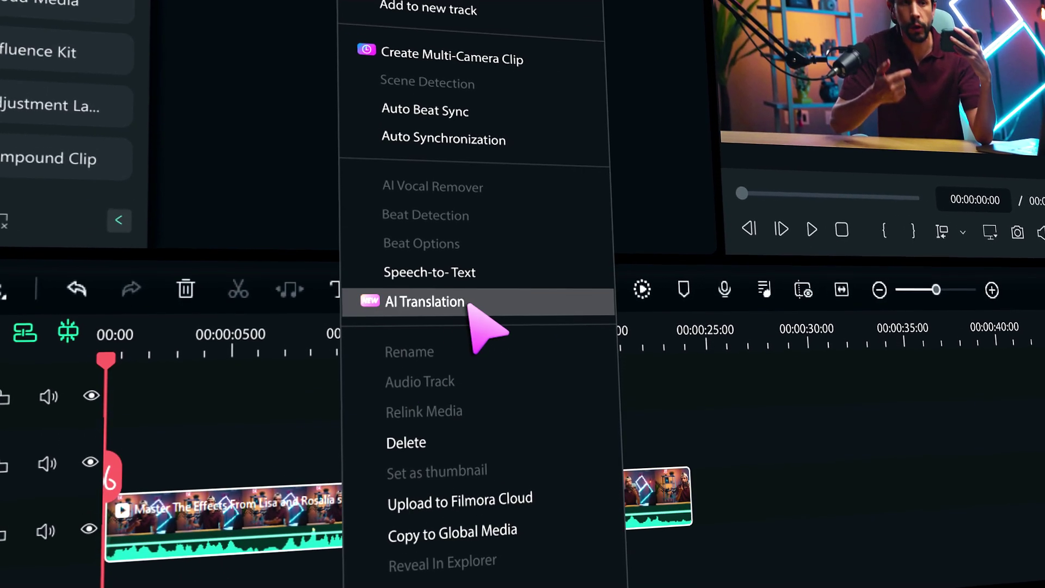
left_click(468, 251)
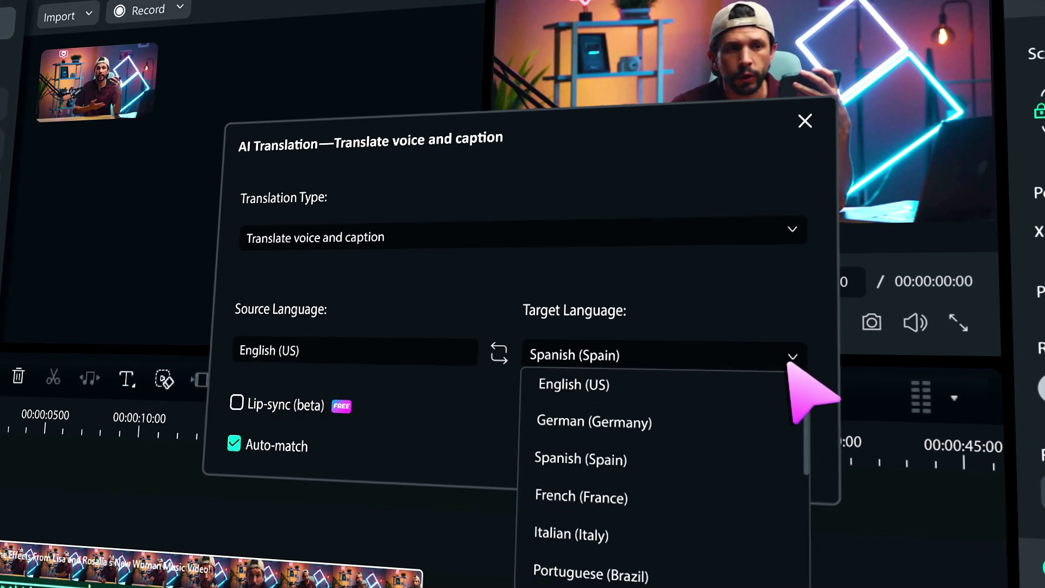
left_click(756, 432)
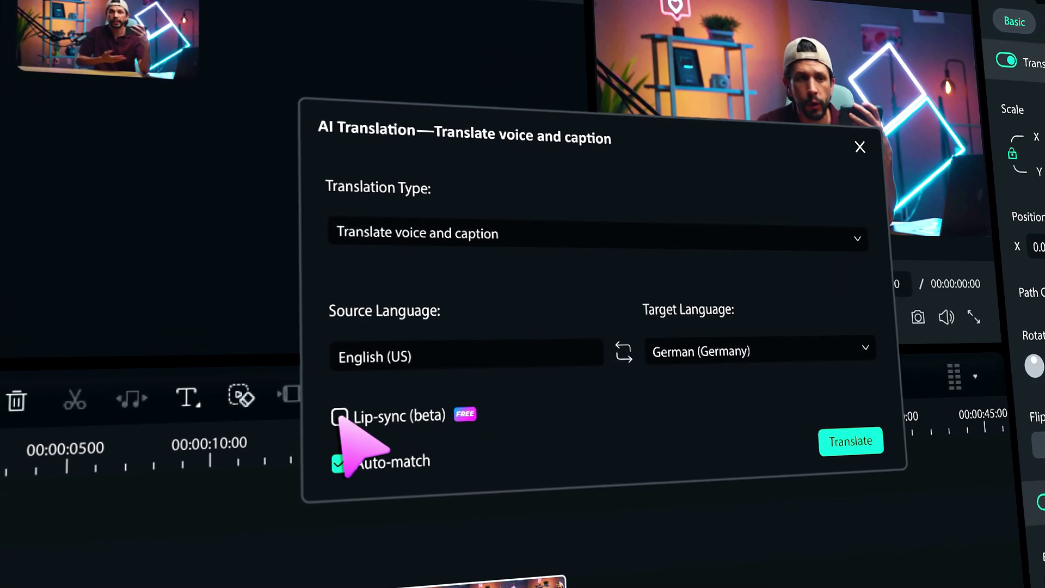